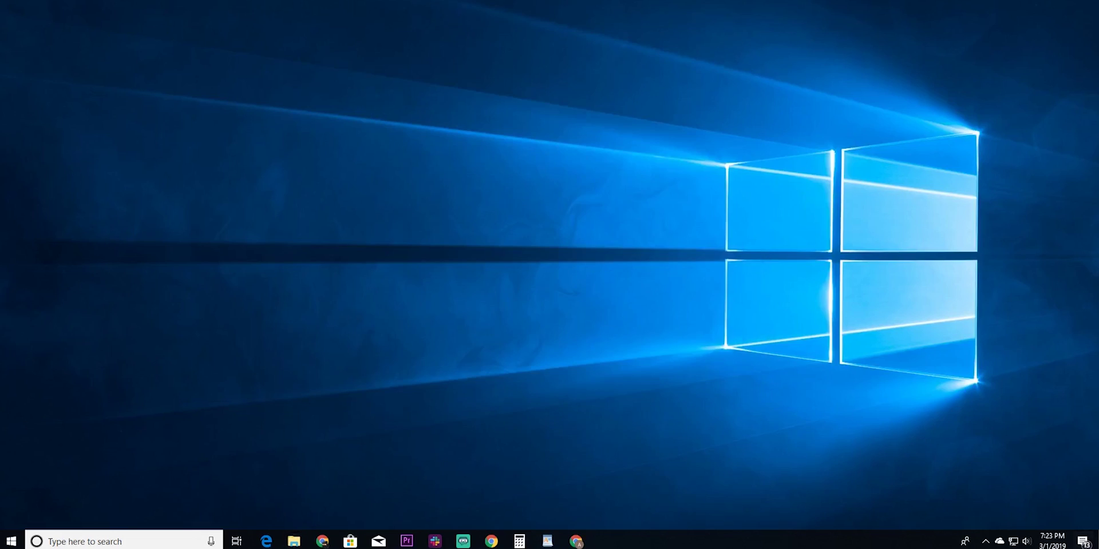
Toggle repeatedly between the bare desktop and all open windows, leaving the windows restored.
key("super+d")
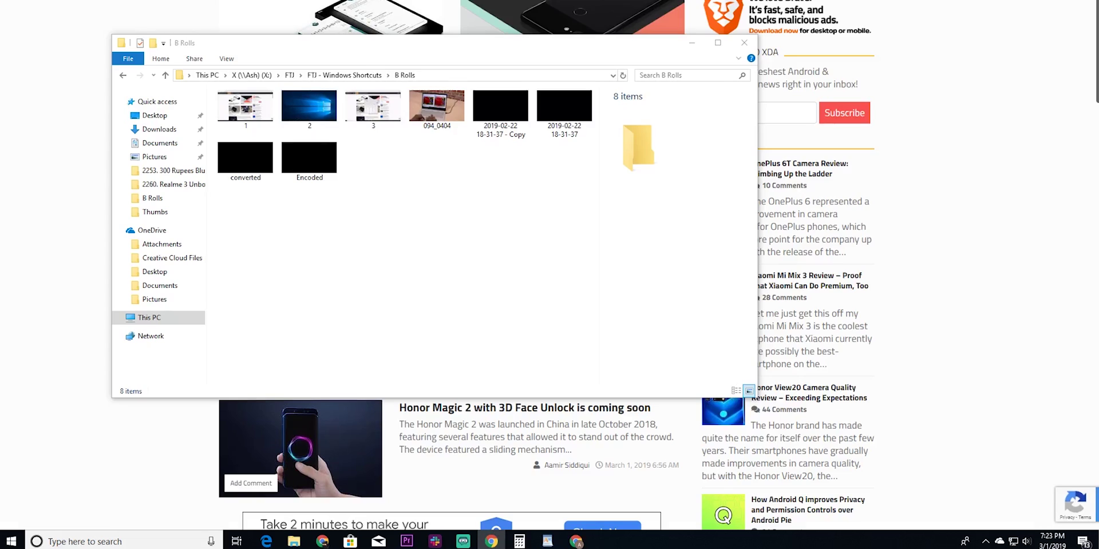
key("super+d")
key("super+d")
key("super+d")
key("super+d")
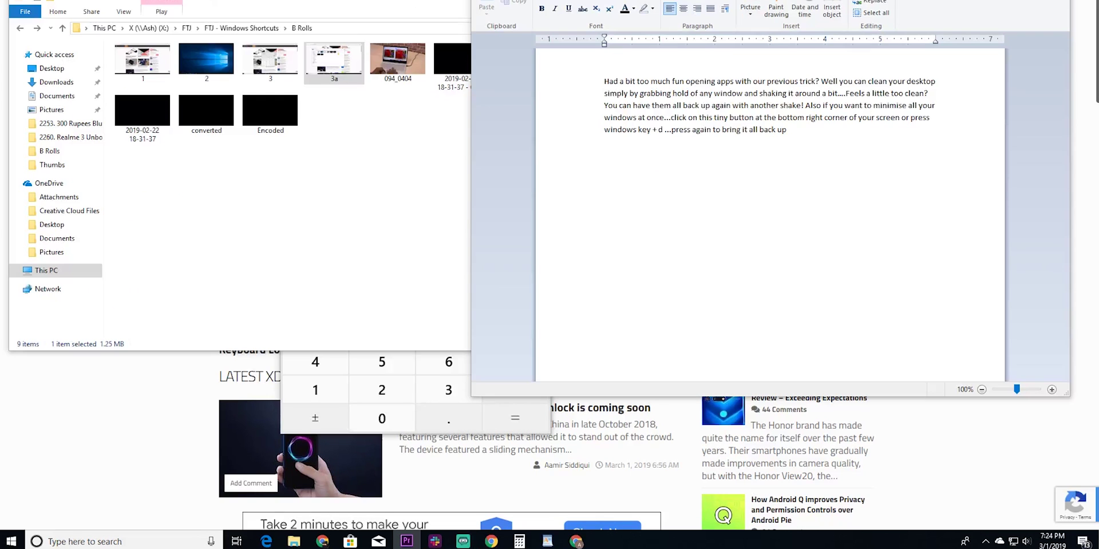
Reposition the open windows and snap Calculator to the right half of the screen.
left_click_drag(771, 0, 742, 0)
left_click_drag(320, 0, 246, 17)
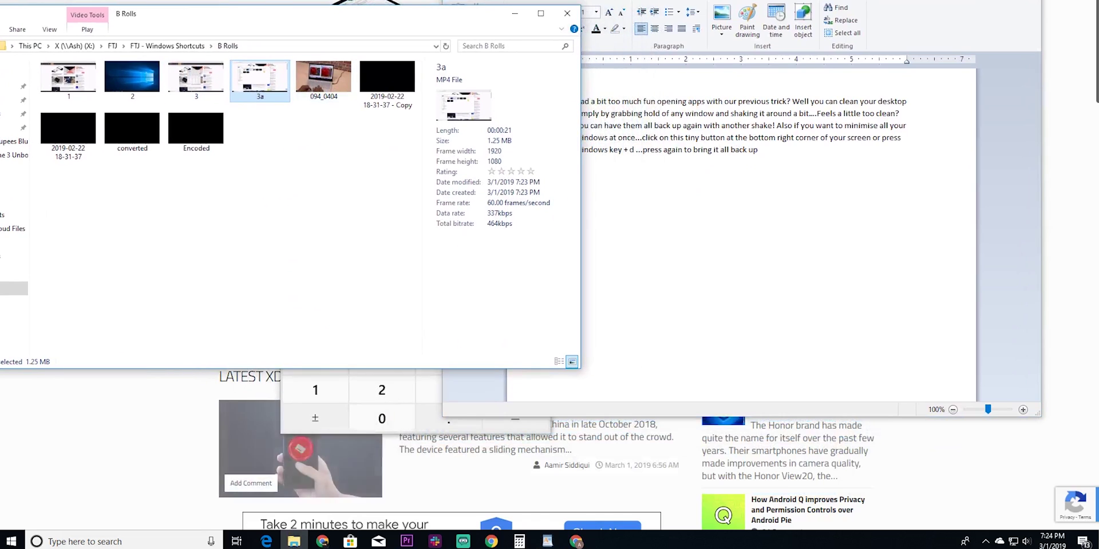
left_click(449, 422)
left_click_drag(422, 163, 422, 170)
key("super+Right")
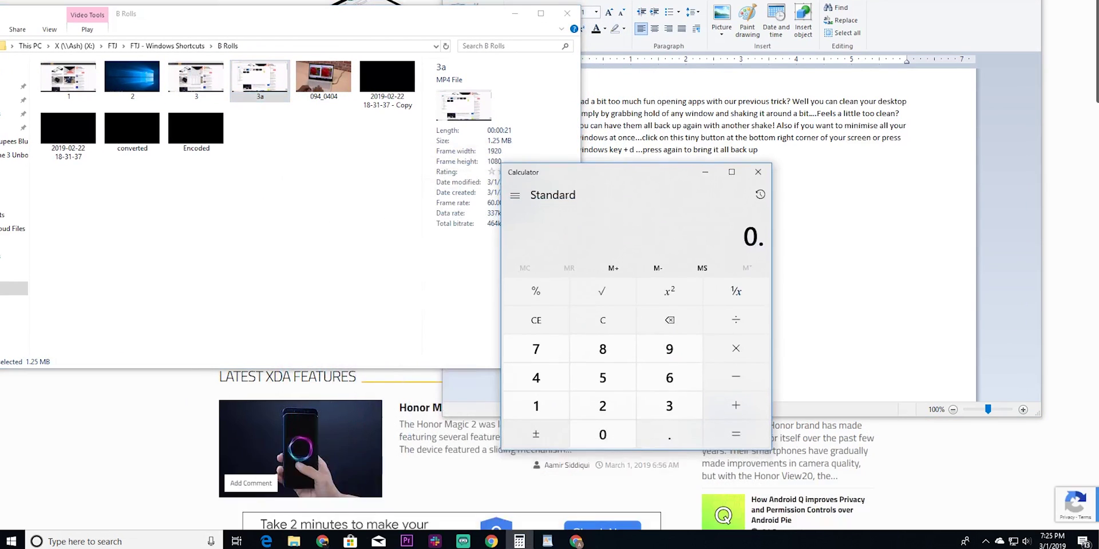
key("super+Right")
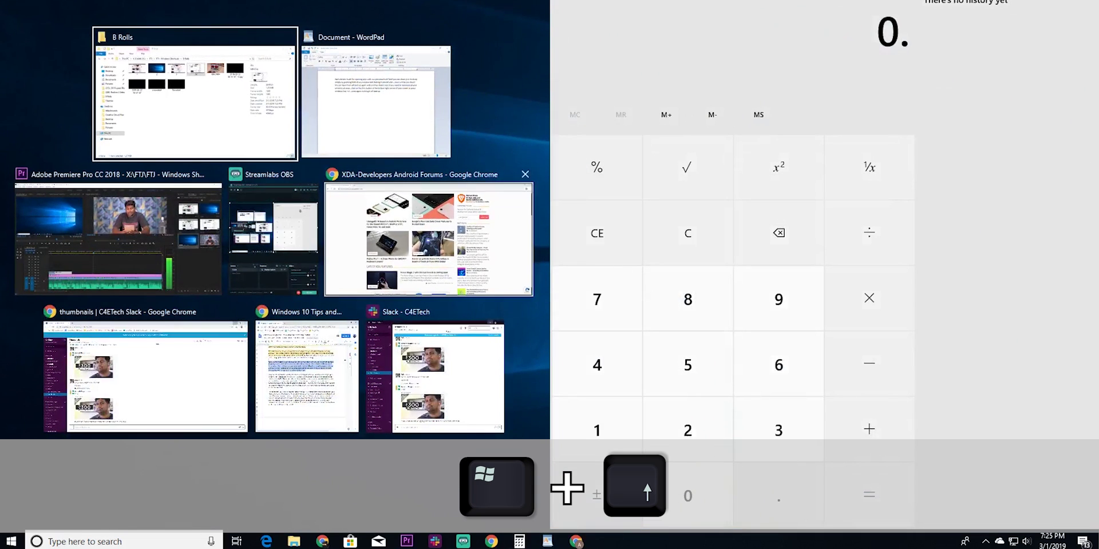
Tile the B Rolls folder window in the upper-left quarter and the WordPad document in the lower-left quarter.
key("super+Down")
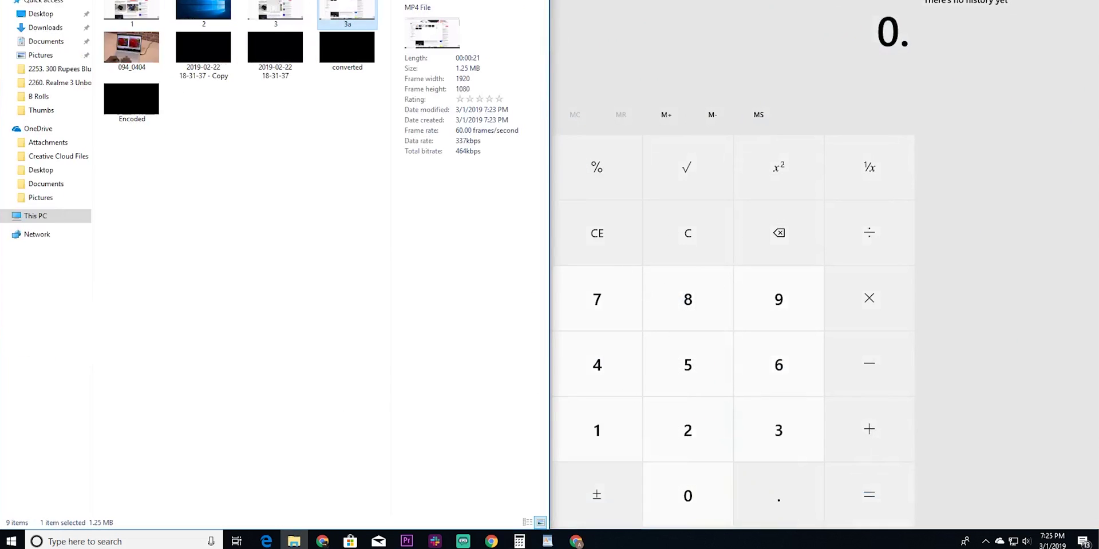
key("super+Up")
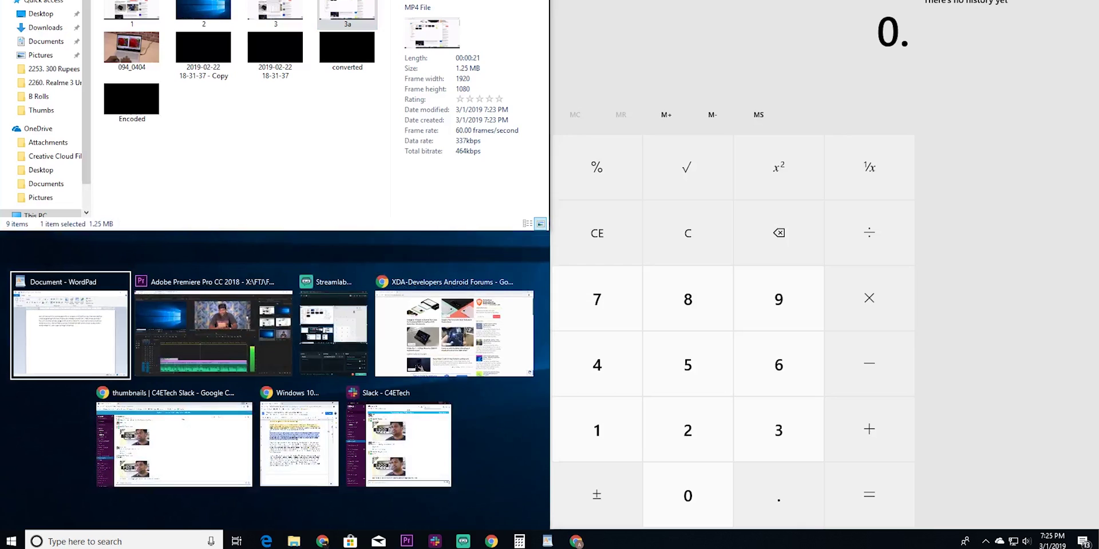
key("Return")
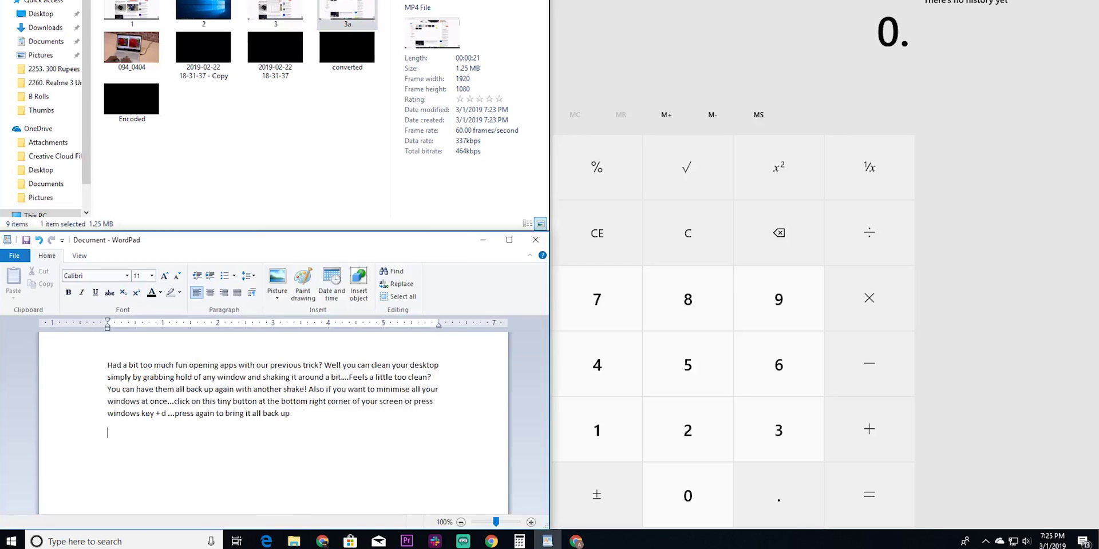
Retile the windows with WordPad in the upper-right quarter, Calculator in the upper-left and the B Rolls folder in the lower-left.
key("super+Right")
key("super+Up")
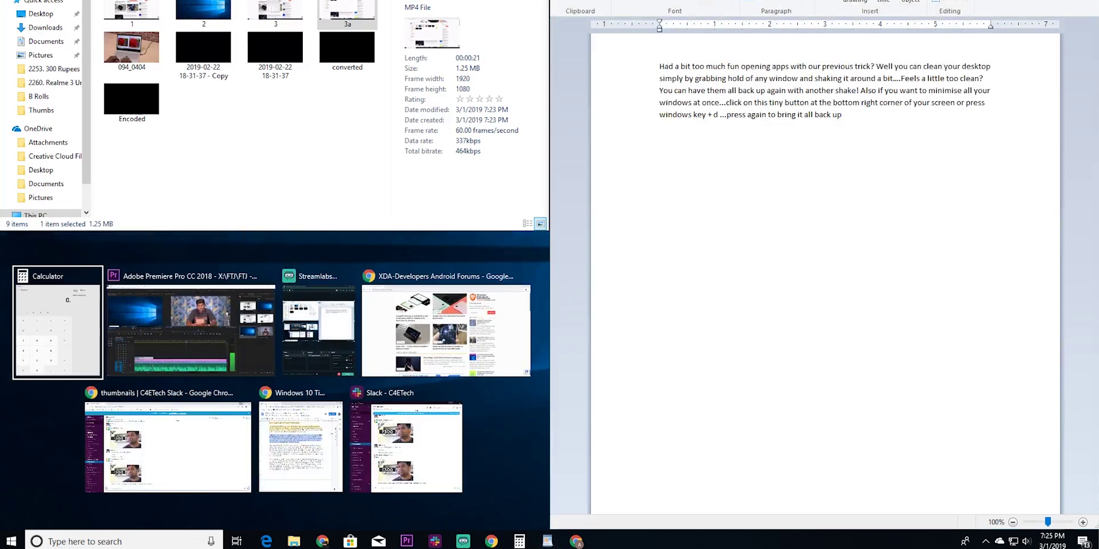
key("Return")
key("super+Up")
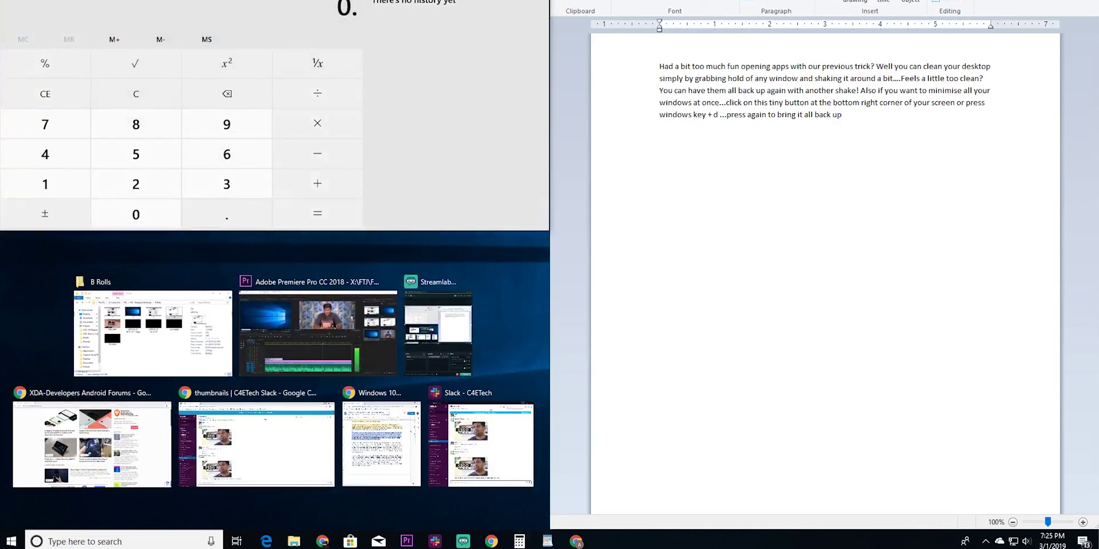
key("Return")
key("super+Up")
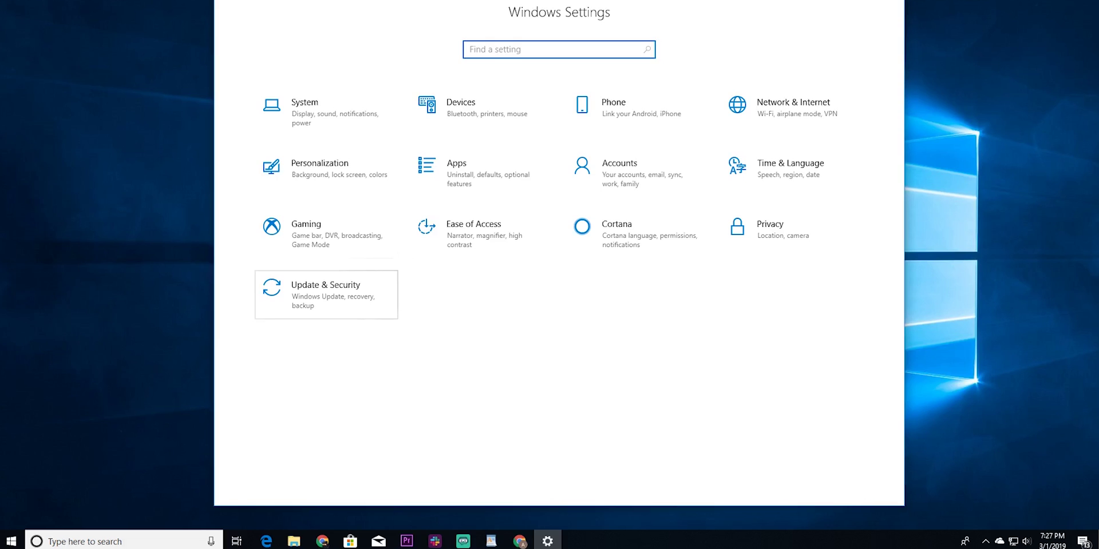
View the Update & Security settings, return to the Settings home page and open the Accounts category.
left_click(312, 292)
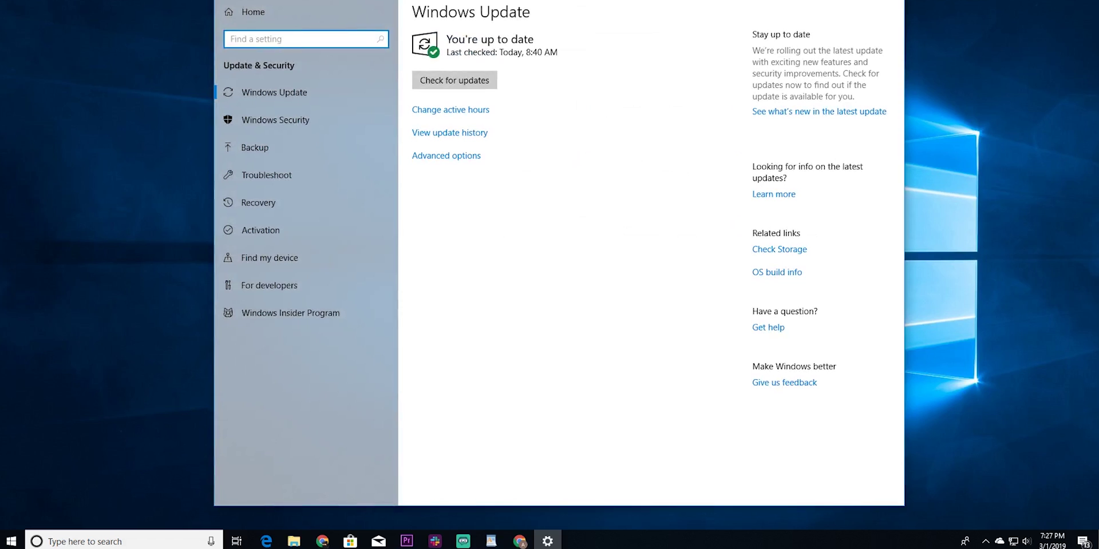
left_click(251, 12)
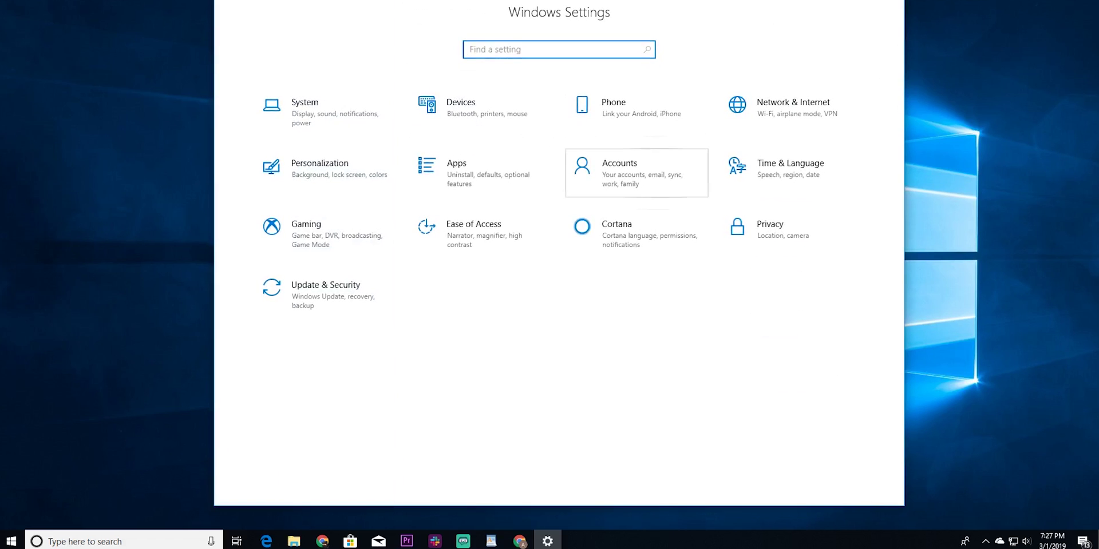
left_click(618, 169)
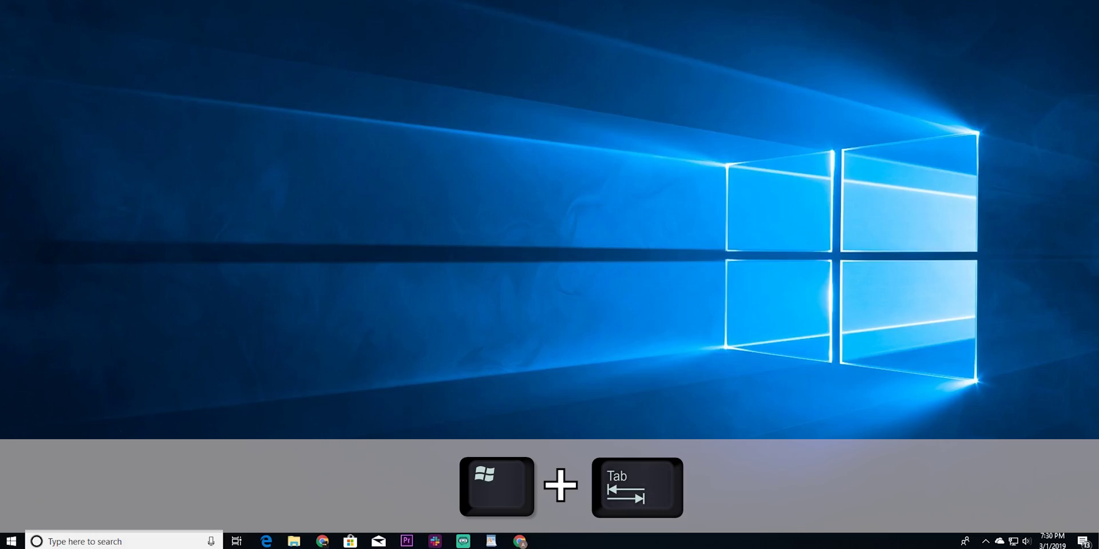
Browse the past days' activities in the Task View timeline and return to the B Rolls window.
key("super+Tab")
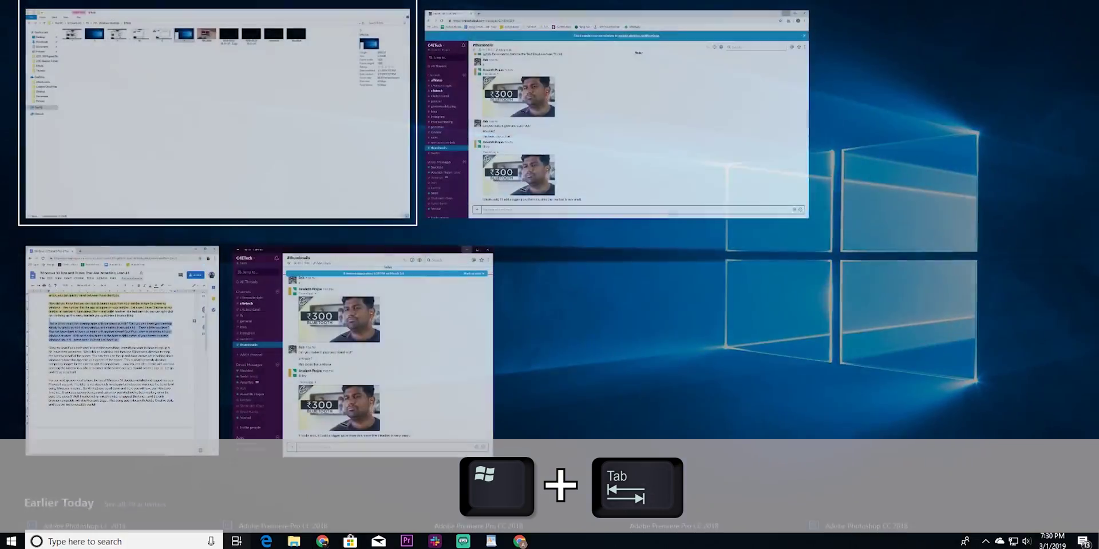
scroll(504, 266, "down", 2)
scroll(550, 275, "down", 10)
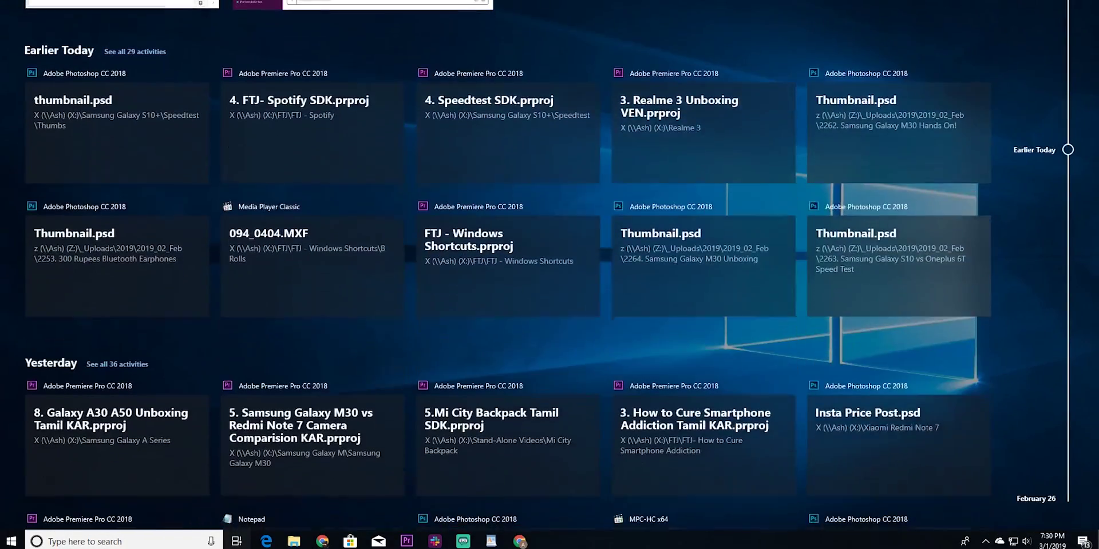
scroll(550, 274, "down", 5)
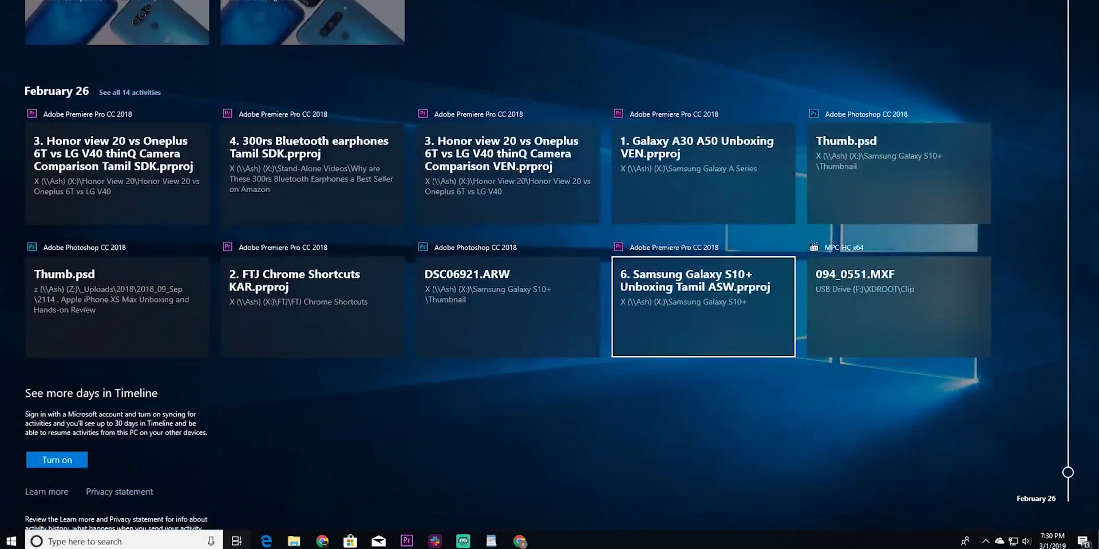
scroll(549, 275, "up", 15)
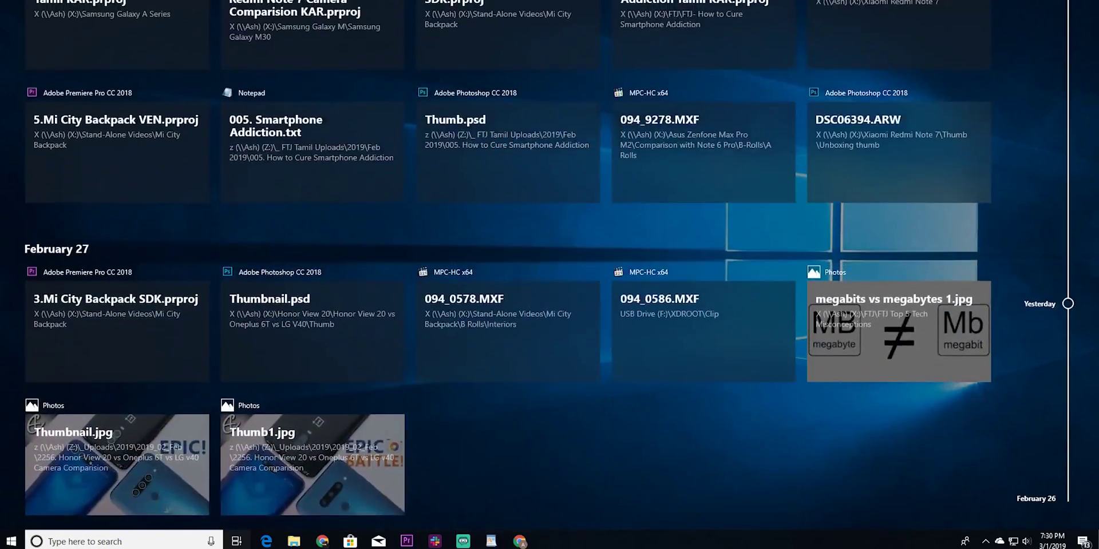
scroll(550, 275, "up", 5)
key("Up")
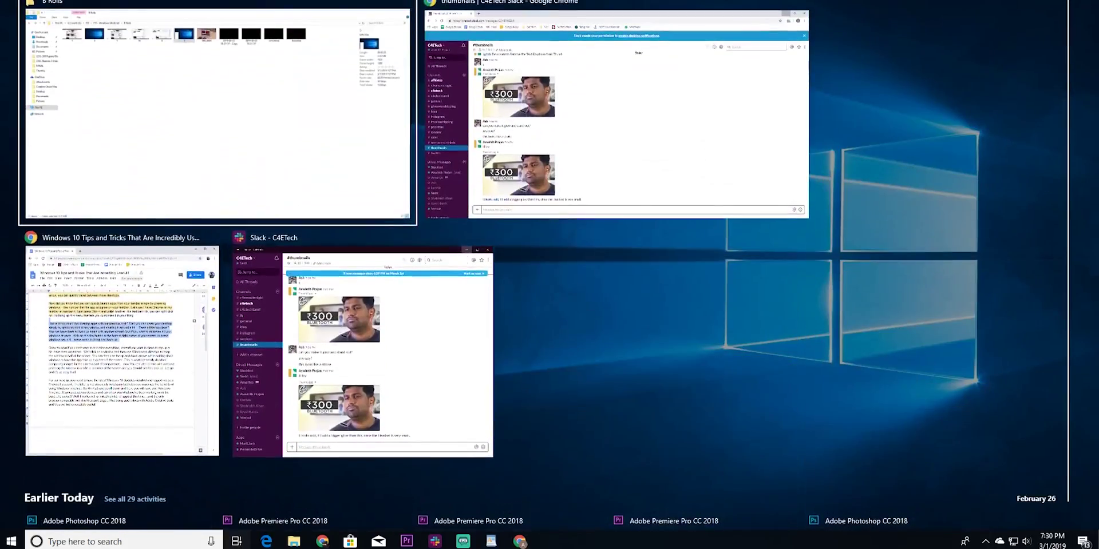
key("Return")
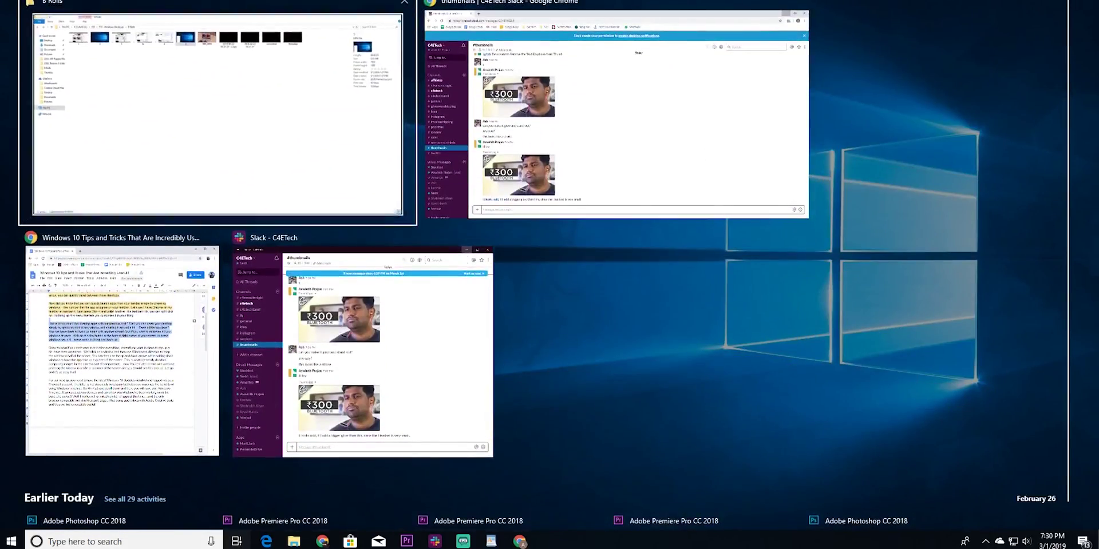
Open Microsoft Edge, look through the news feed on its start page and close the browser.
left_click(266, 541)
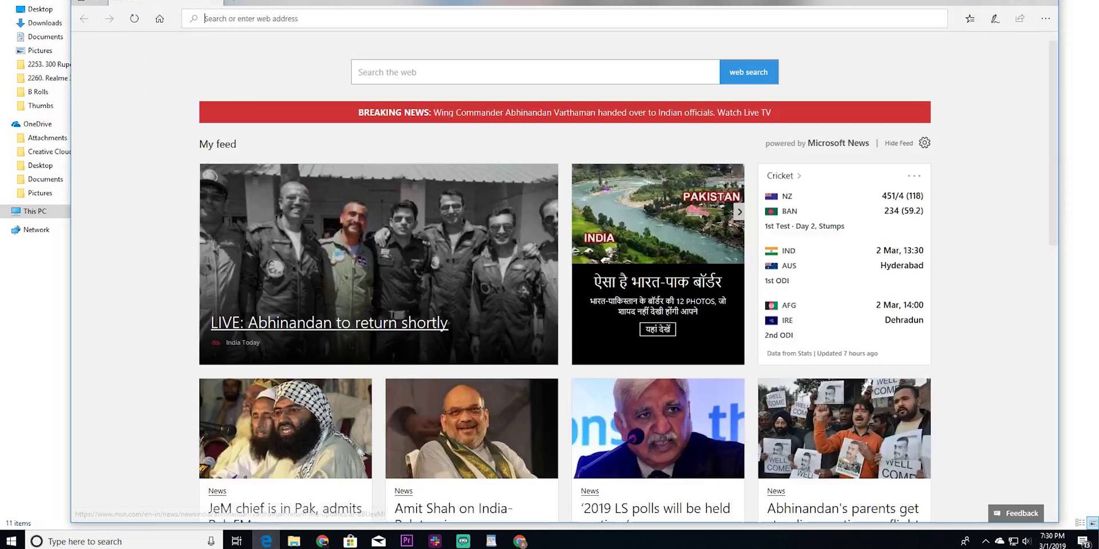
scroll(378, 257, "down", 1)
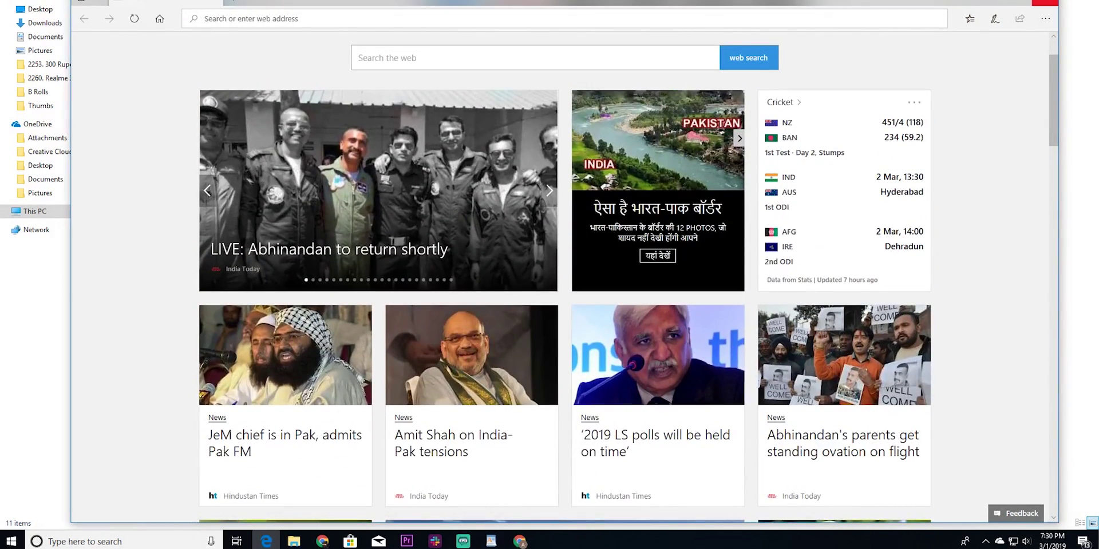
left_click(1045, 3)
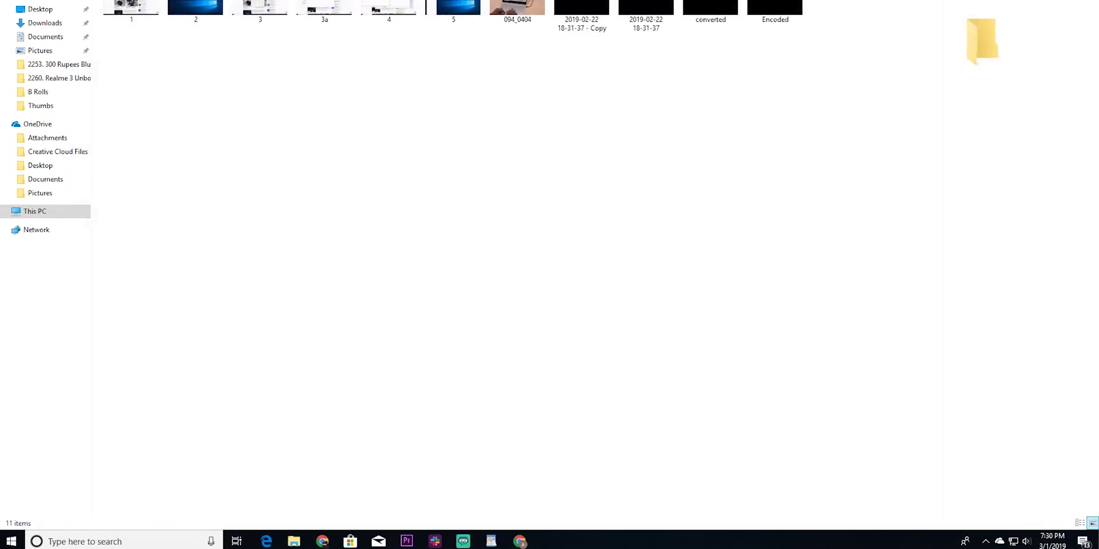
Search Google using a suggested completion of "windows screen".
type("w")
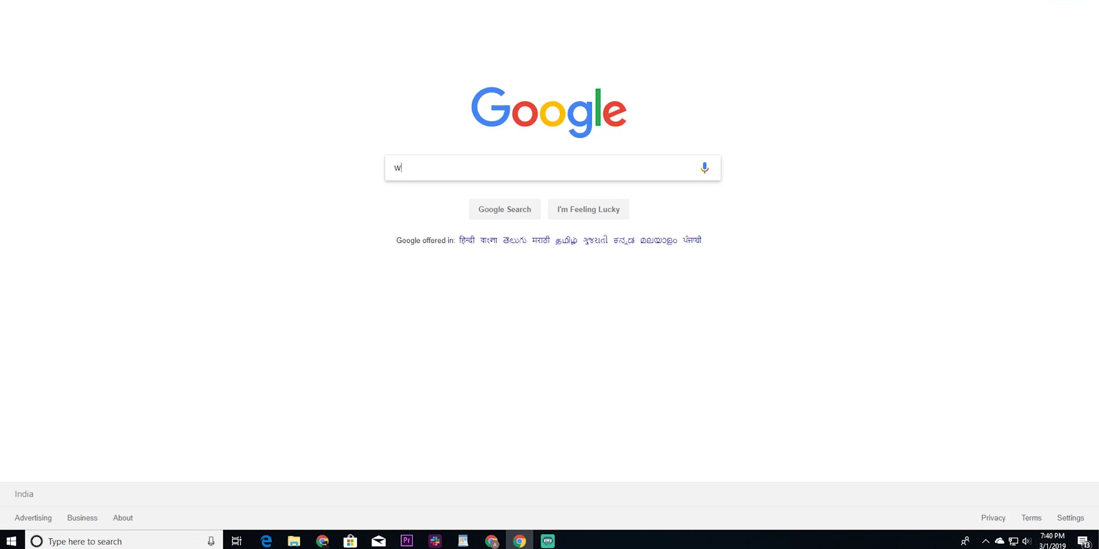
type("indows screen")
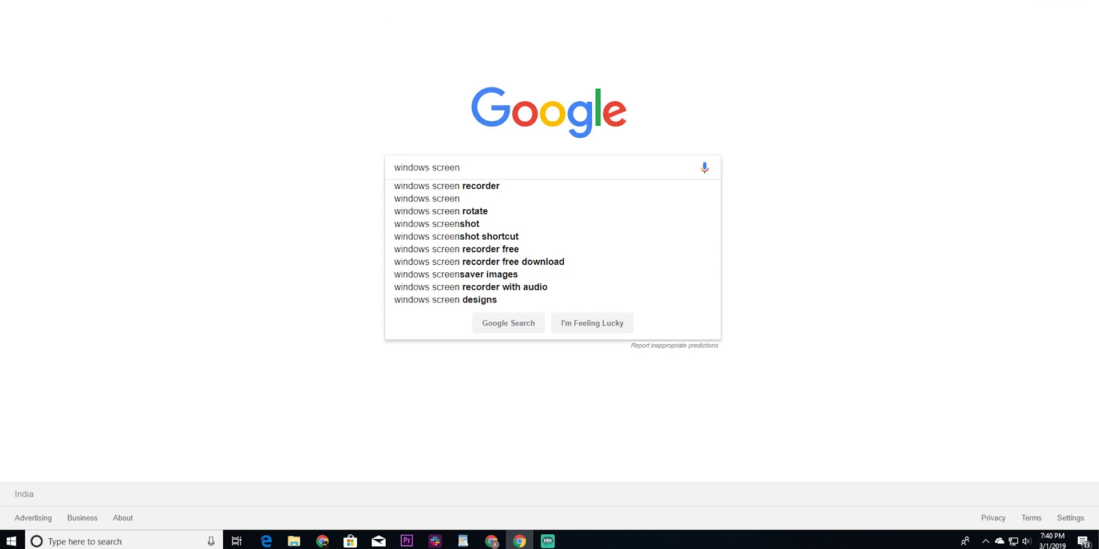
key("Down")
key("Return")
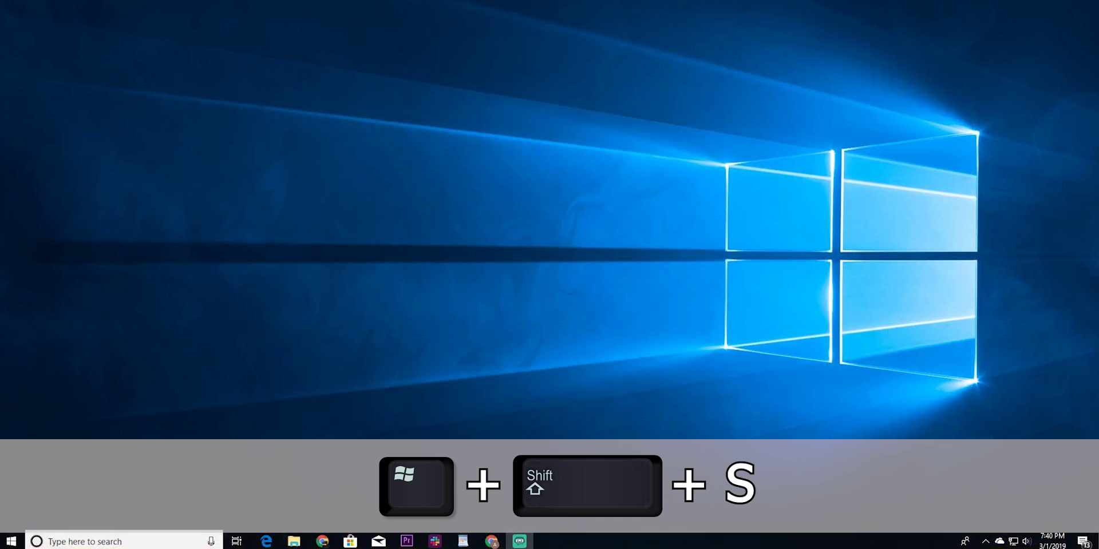
Find and launch the Xbox app and call up the Game bar.
key("super")
type("xbox")
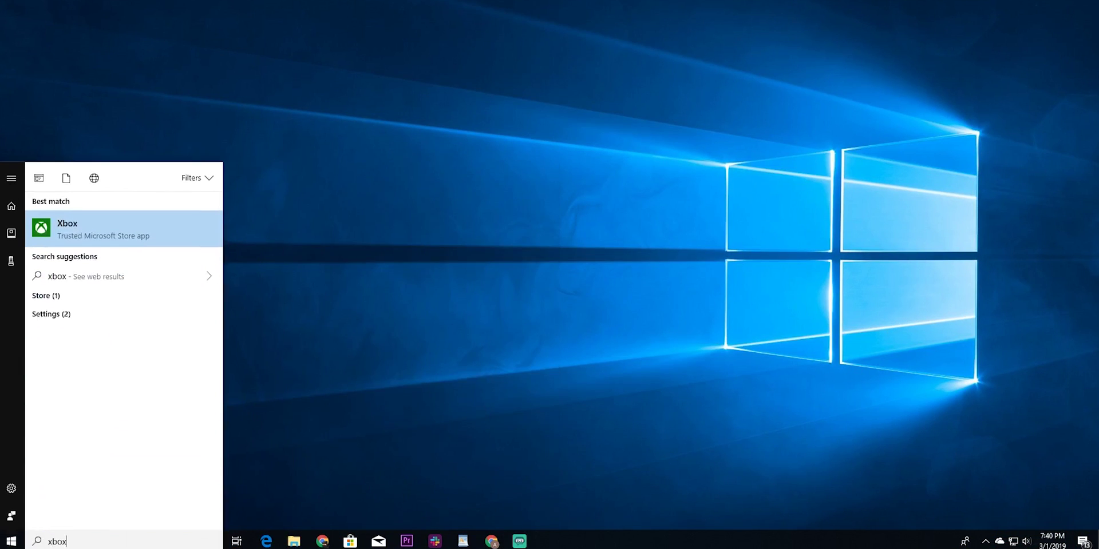
key("Return")
key("super+g")
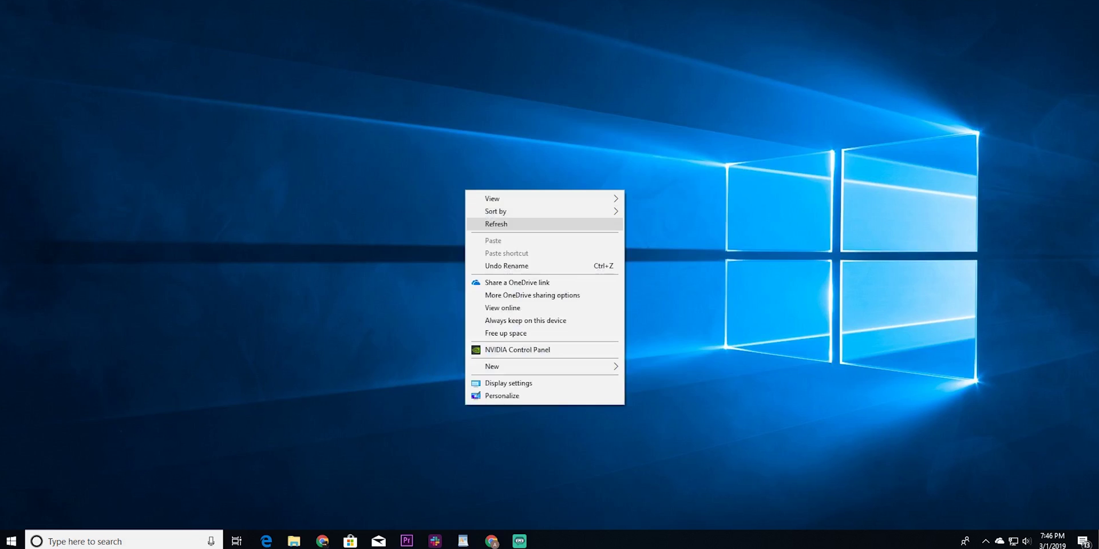
left_click(496, 224)
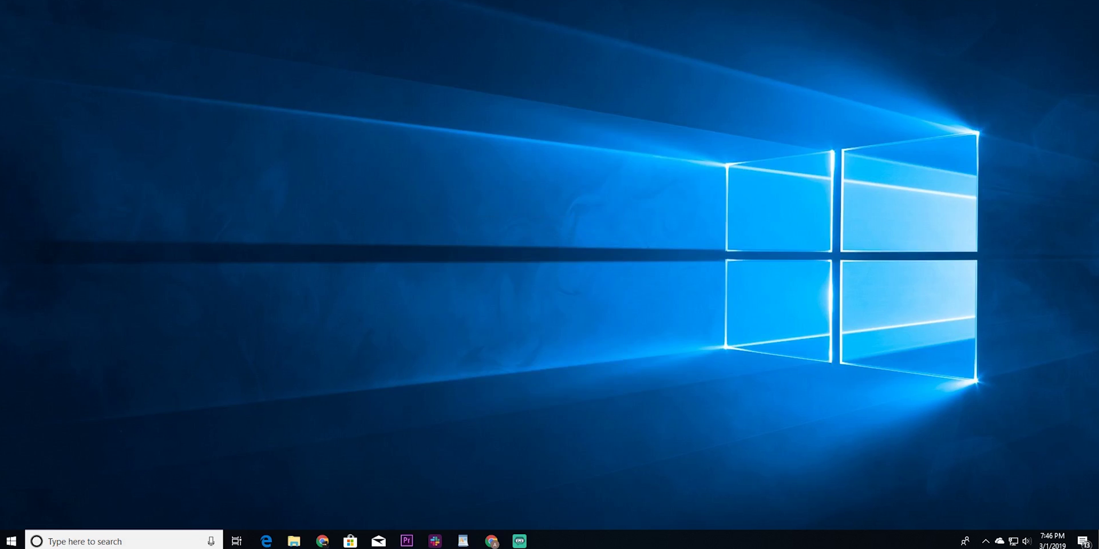
Open the sign-in options in the Accounts settings and allow Windows to automatically lock the device when away.
key("super")
type("settings")
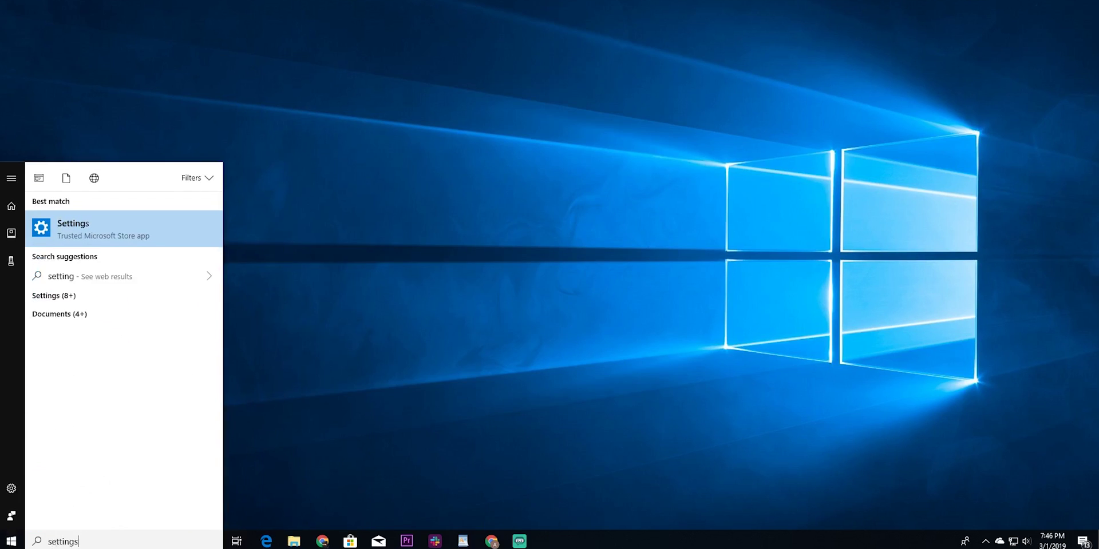
key("Return")
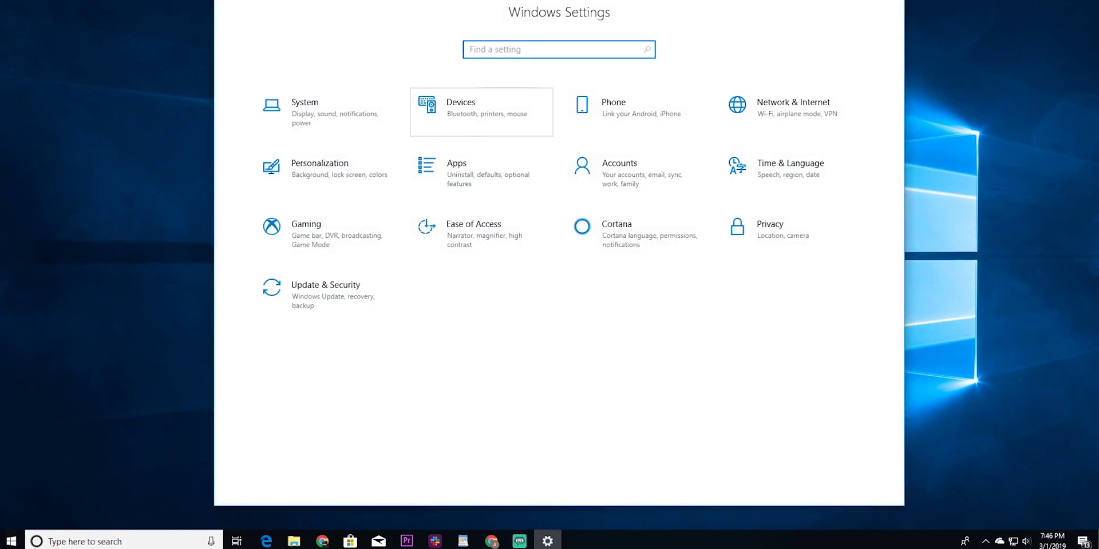
left_click(637, 174)
left_click(270, 147)
scroll(649, 257, "down", 5)
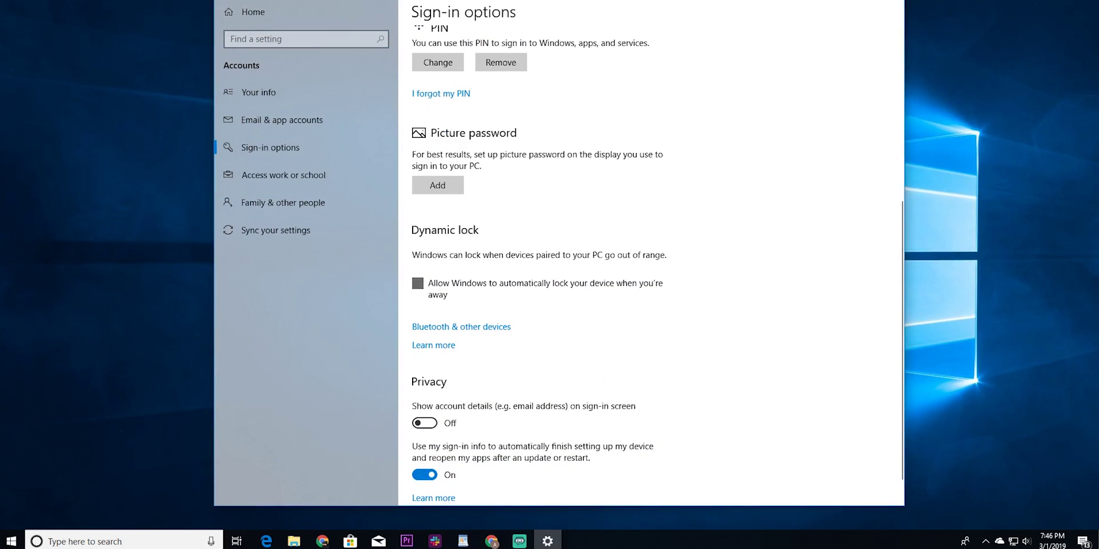
left_click(418, 284)
Look through the Bluetooth & other devices page linked from Dynamic lock and close Settings.
left_click(461, 353)
scroll(515, 255, "down", 7)
scroll(538, 255, "up", 10)
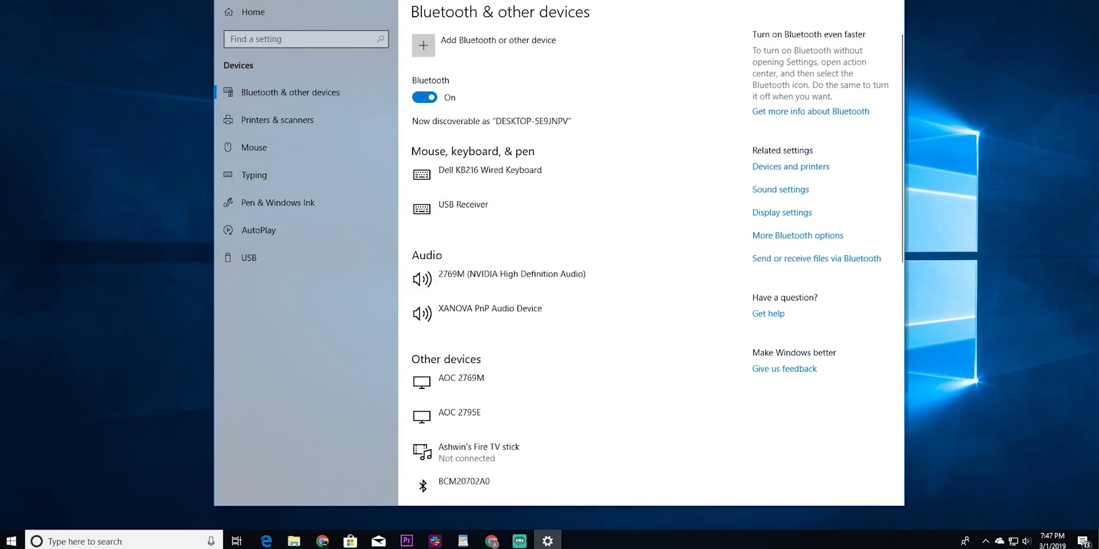
key("alt+F4")
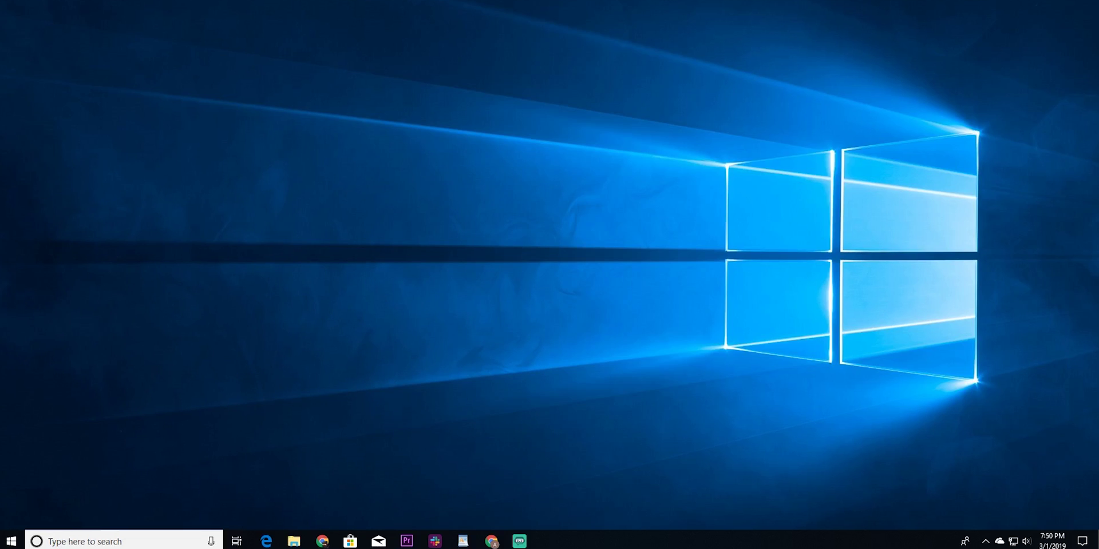
Open a File Explorer window, and call up the Run dialog and dismiss it.
key("super+e")
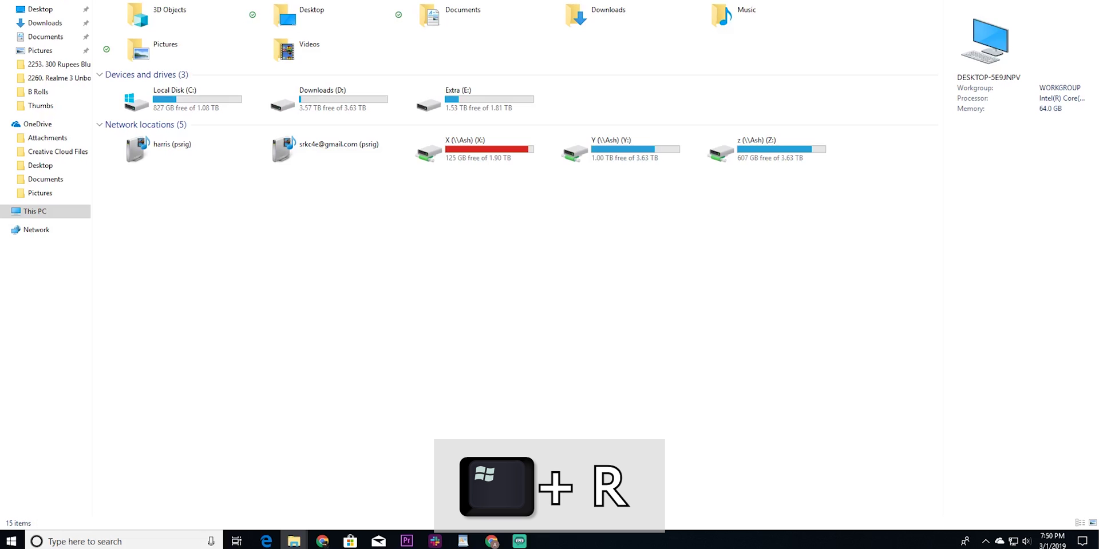
key("super+r")
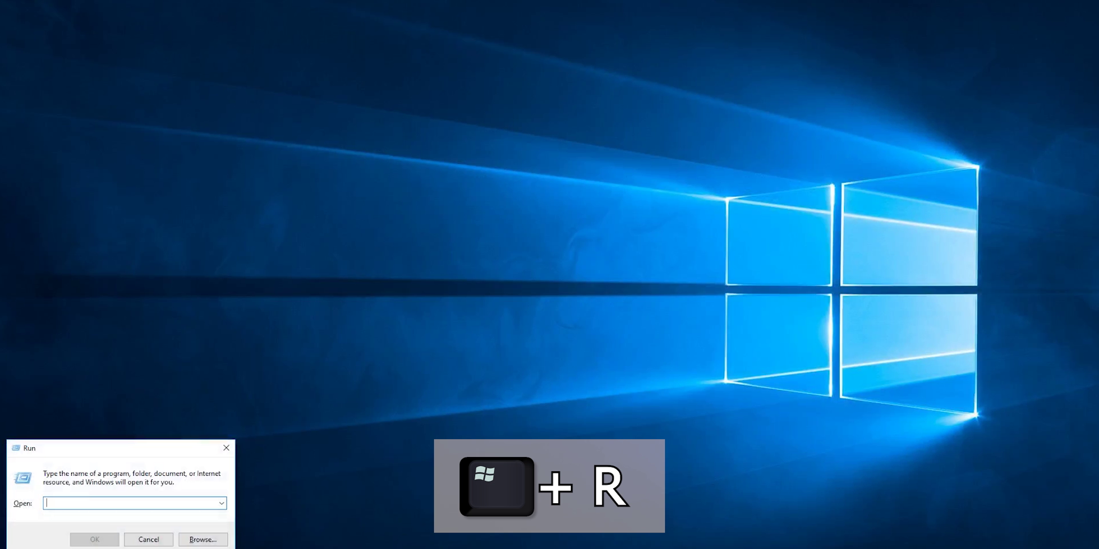
left_click(226, 448)
Bring up the Action Center with its quick actions and hide it again.
key("super+a")
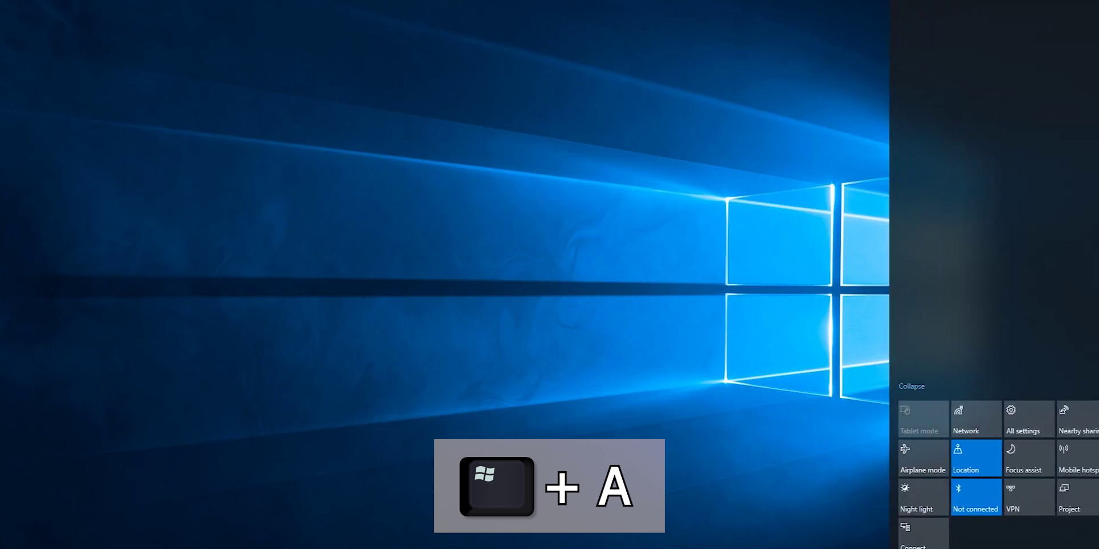
key("super+a")
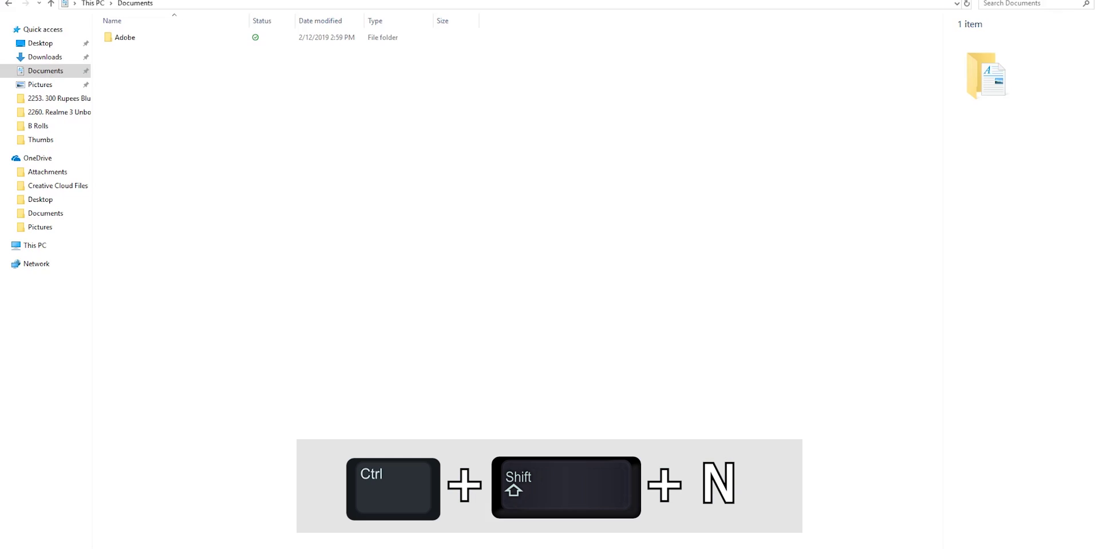
Create a new folder with the default name inside the Documents folder.
key("ctrl+shift+n")
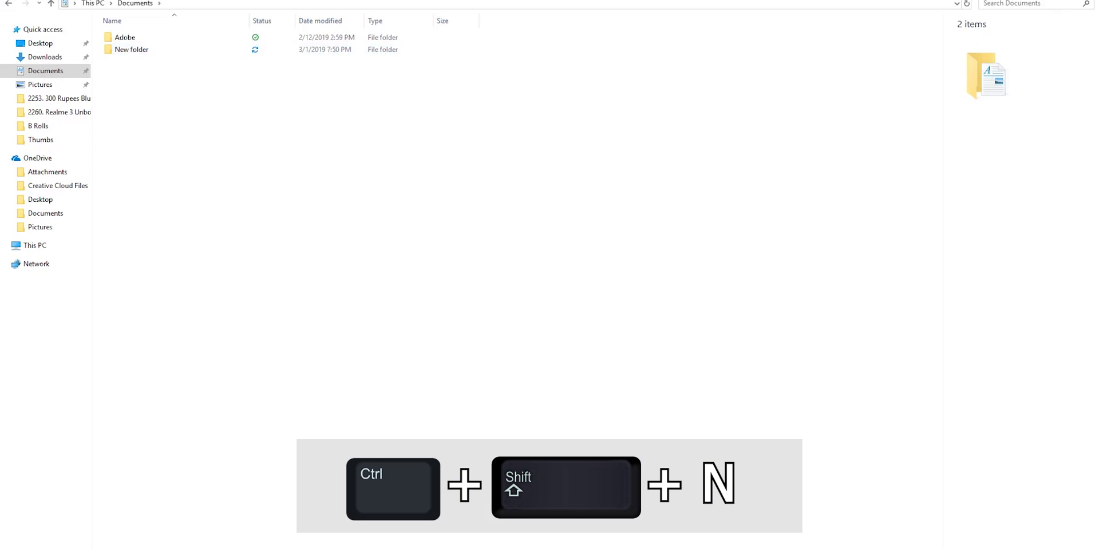
Call up Task Manager, and close both it and the Documents window.
key("ctrl+shift+Escape")
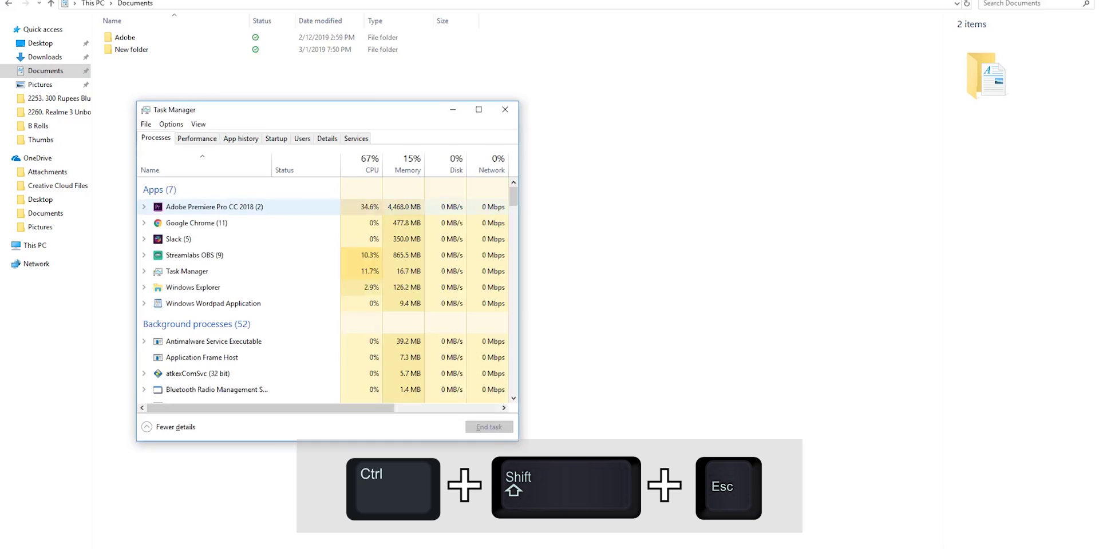
key("alt+F4")
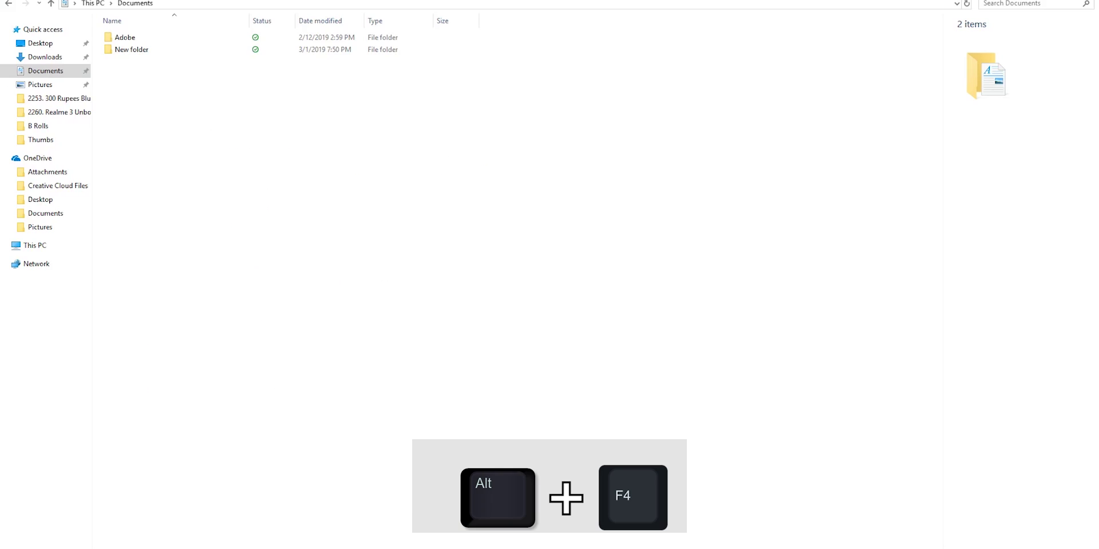
key("alt+F4")
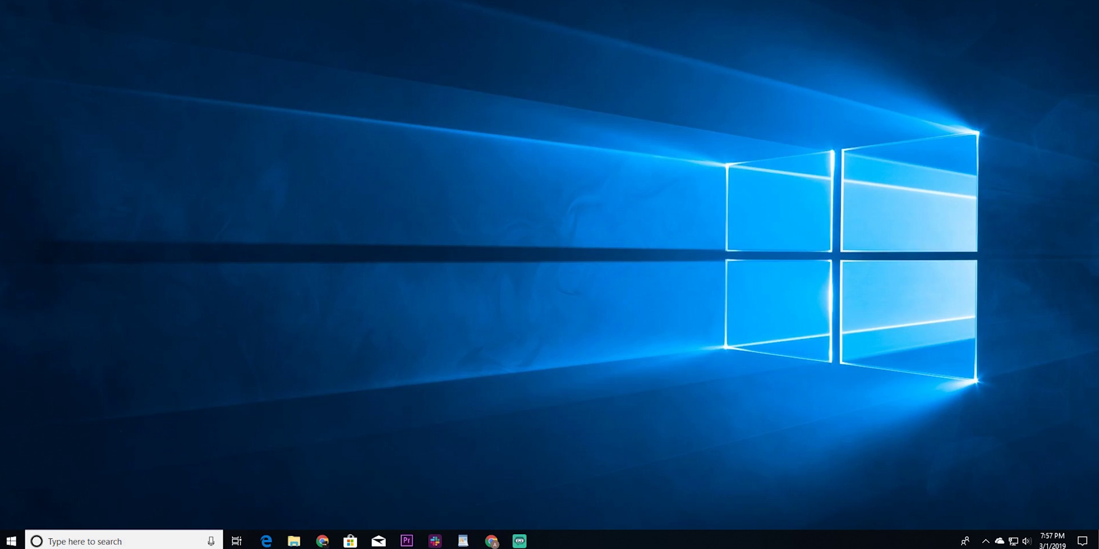
Find and launch Settings, and choose Dark as the default app mode in the Personalization colors.
key("super")
type("setting")
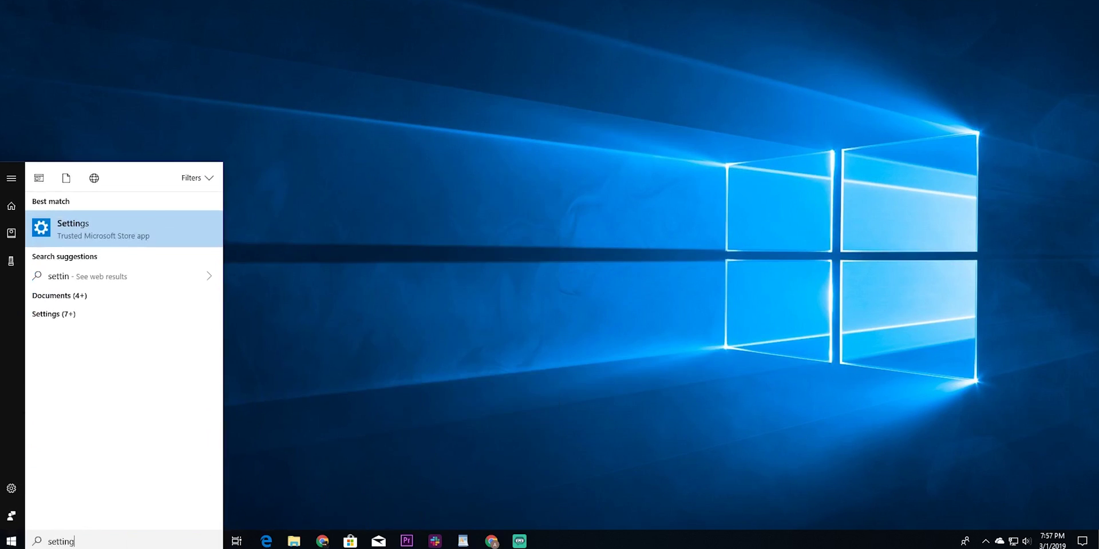
key("Return")
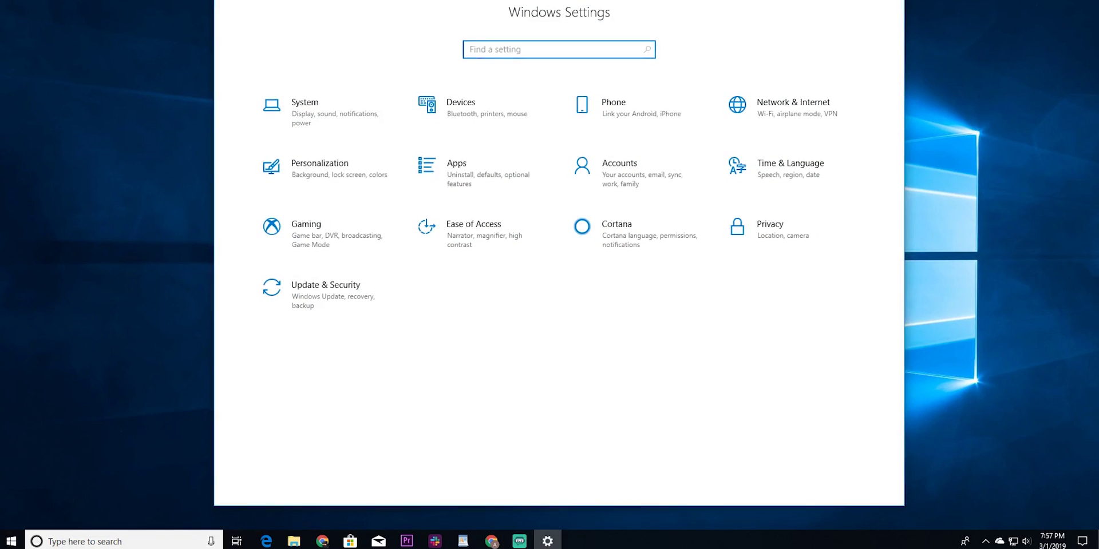
left_click(372, 186)
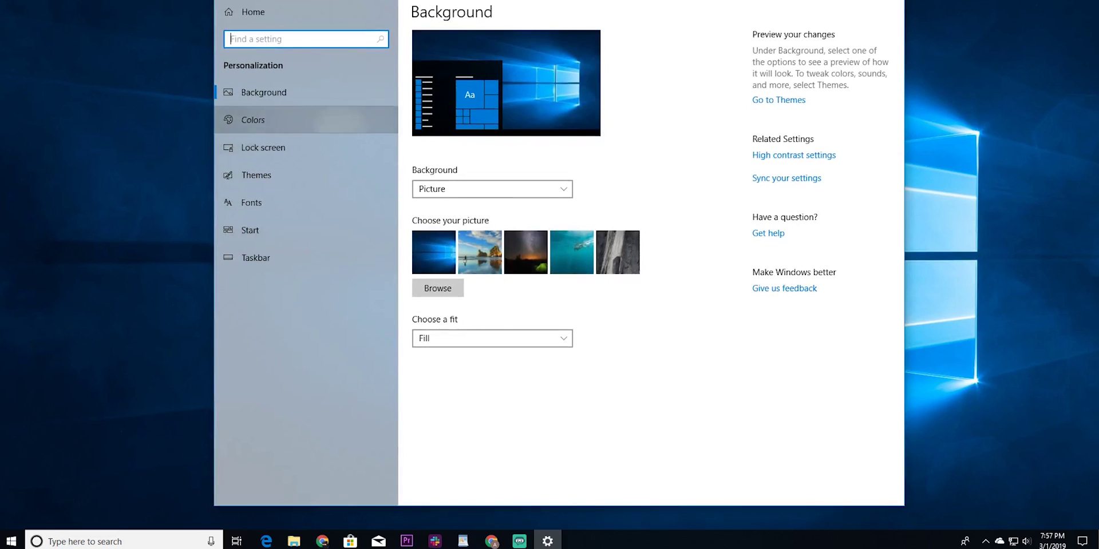
left_click(304, 120)
scroll(572, 258, "down", 5)
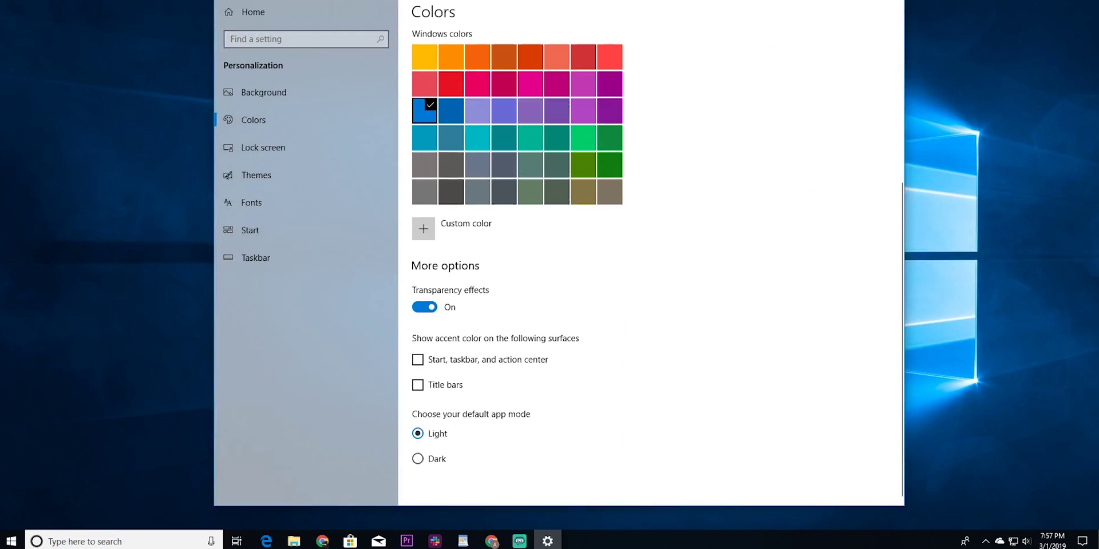
left_click(417, 459)
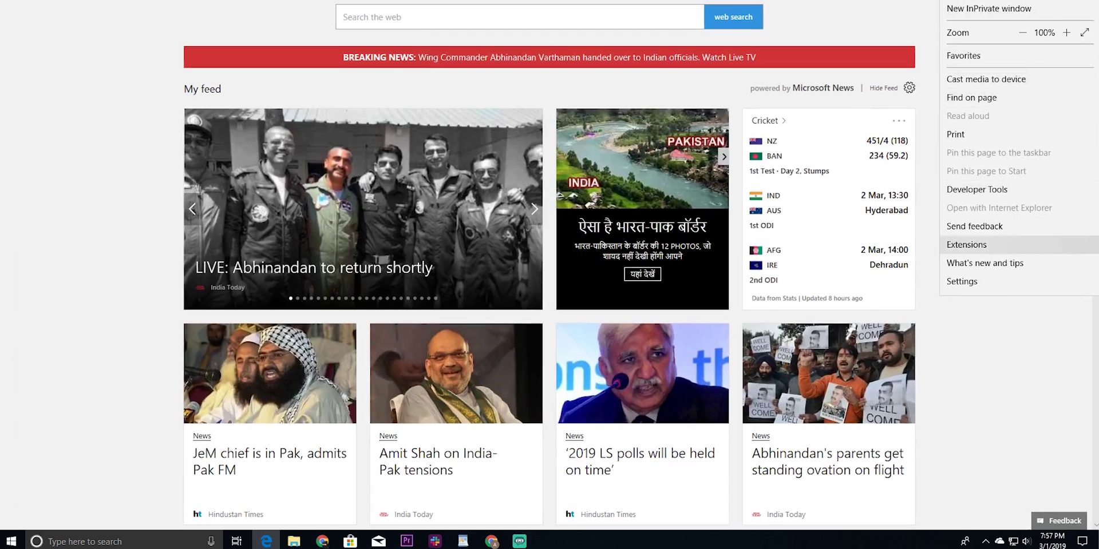
Open the Settings of Microsoft Edge and change the browser theme.
left_click(961, 282)
scroll(996, 258, "down", 1)
scroll(996, 258, "up", 3)
left_click(996, 90)
key("Down")
key("Return")
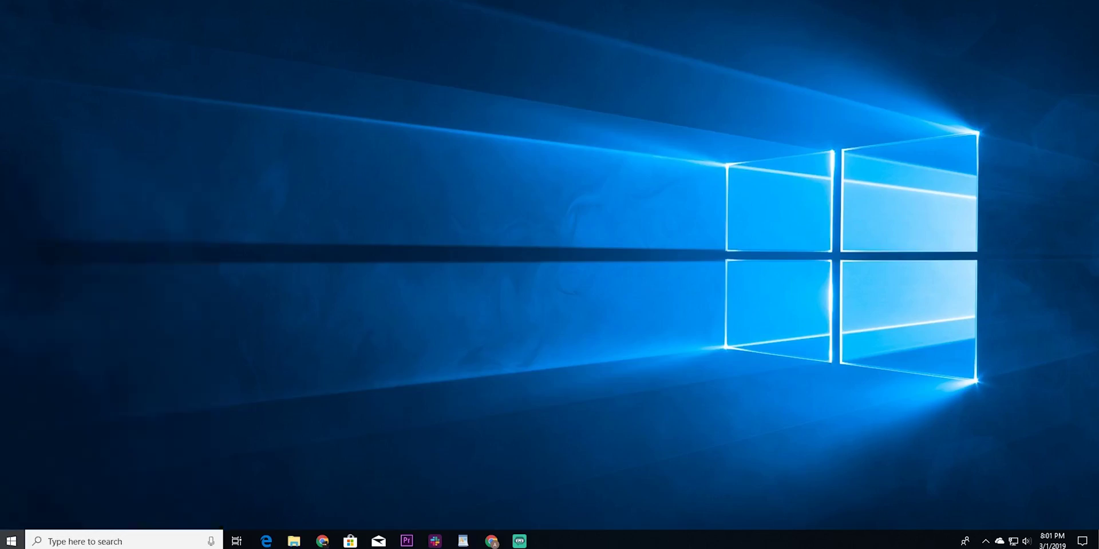
Search Windows for "windows de", launch Windows Defender settings and open Virus & threat protection.
key("super")
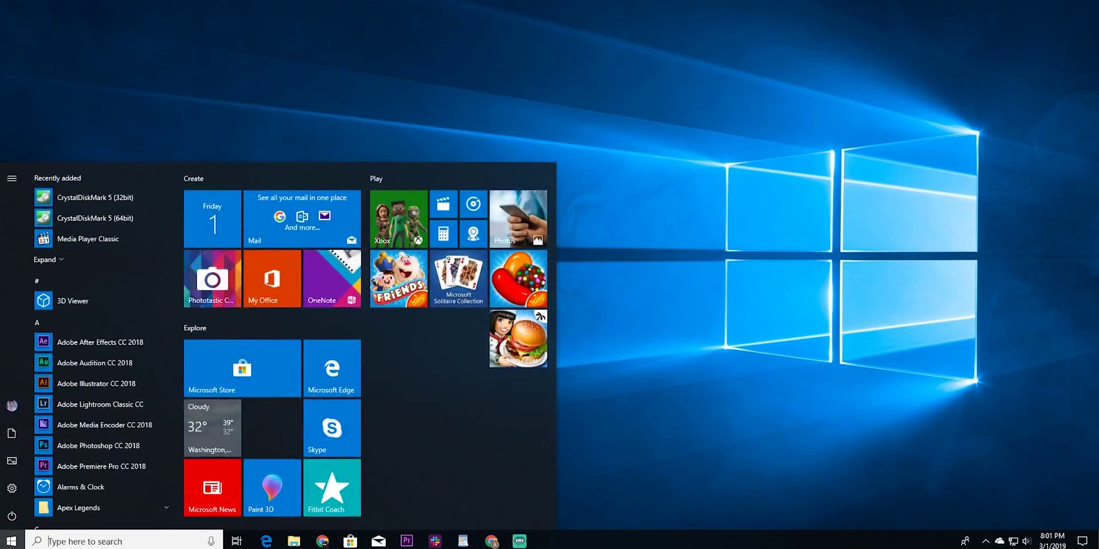
type("windows de")
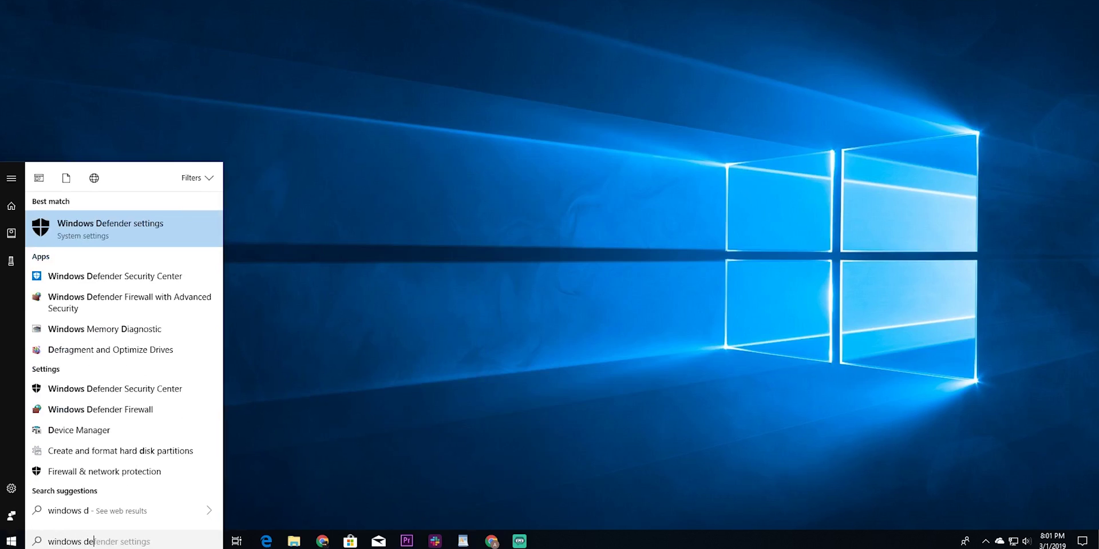
key("Return")
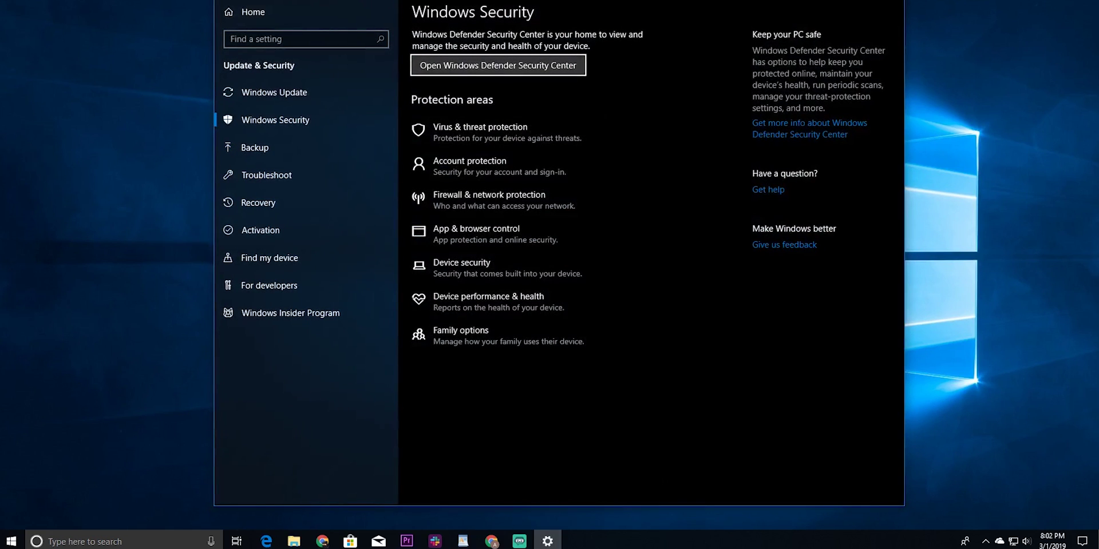
left_click(504, 132)
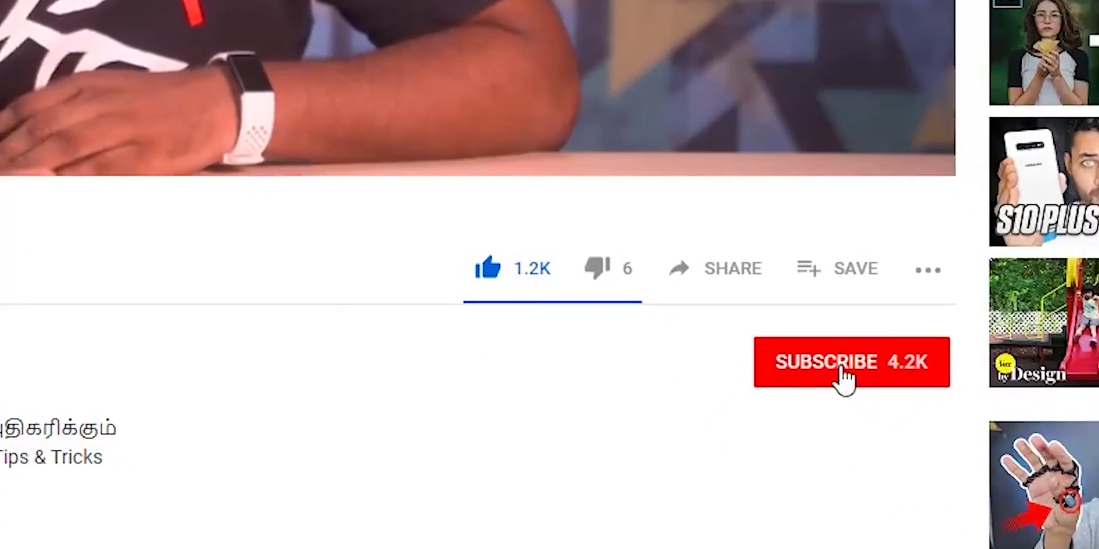
Switch to YouTube and subscribe to the channel of the video being played.
left_click(770, 465)
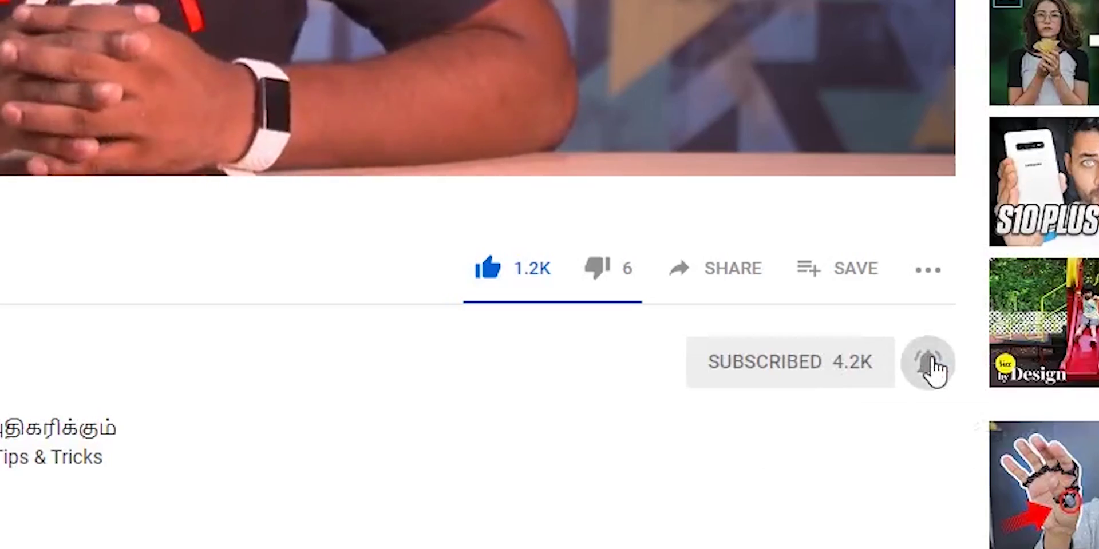